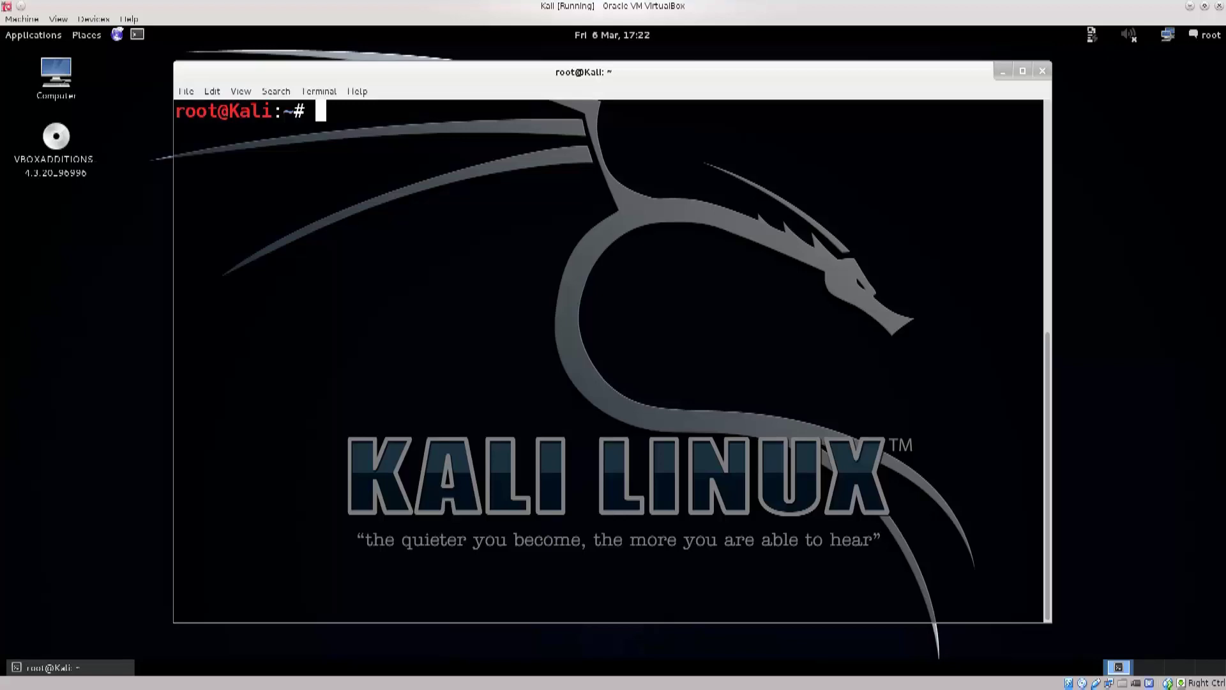
Step: Replace the old terminal with a fresh root terminal and enter 'apt-get install tor -y'
{"action": "key", "text": "Control_R+f"}
{"action": "left_click_drag", "start_coordinate": [581, 71], "coordinate": [537, 88]}
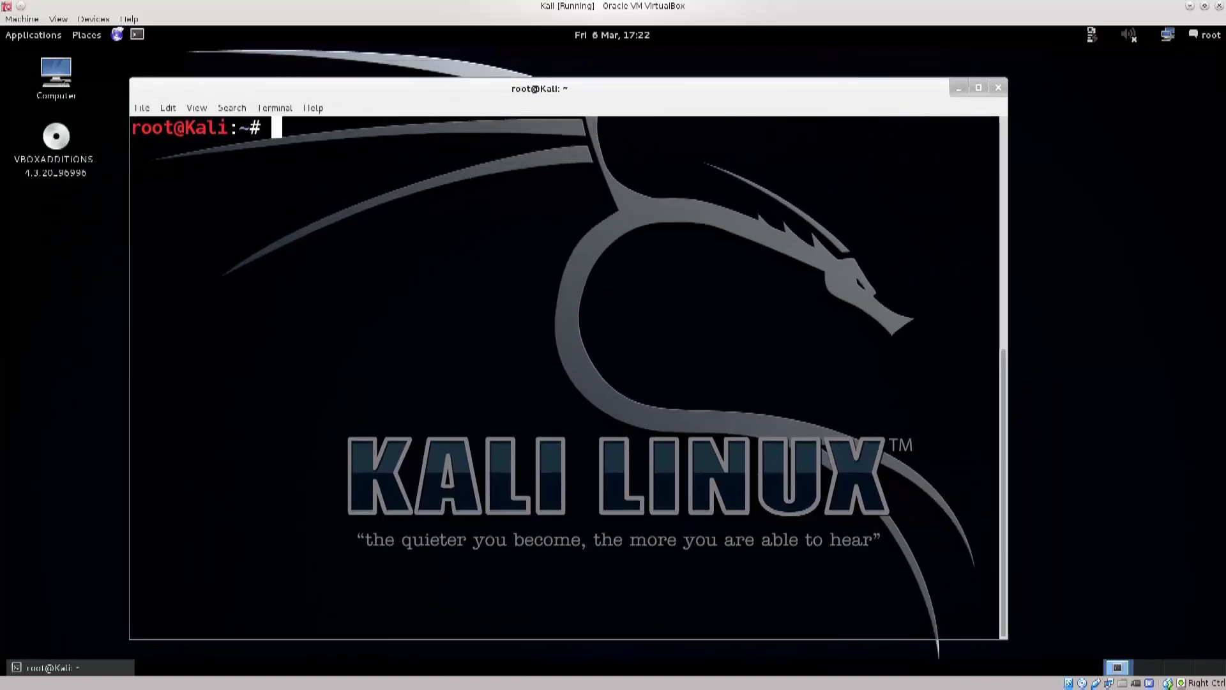
{"action": "left_click", "coordinate": [999, 87]}
{"action": "left_click", "coordinate": [138, 35]}
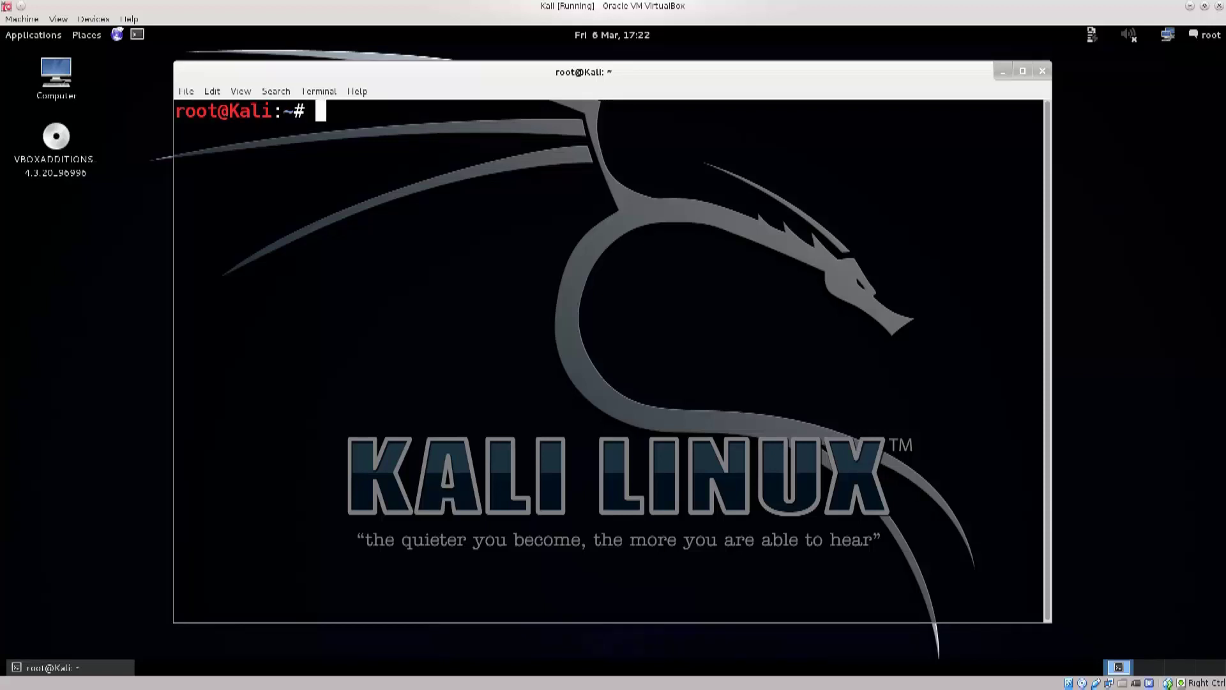
{"action": "type", "text": "apt-get install tor -y"}
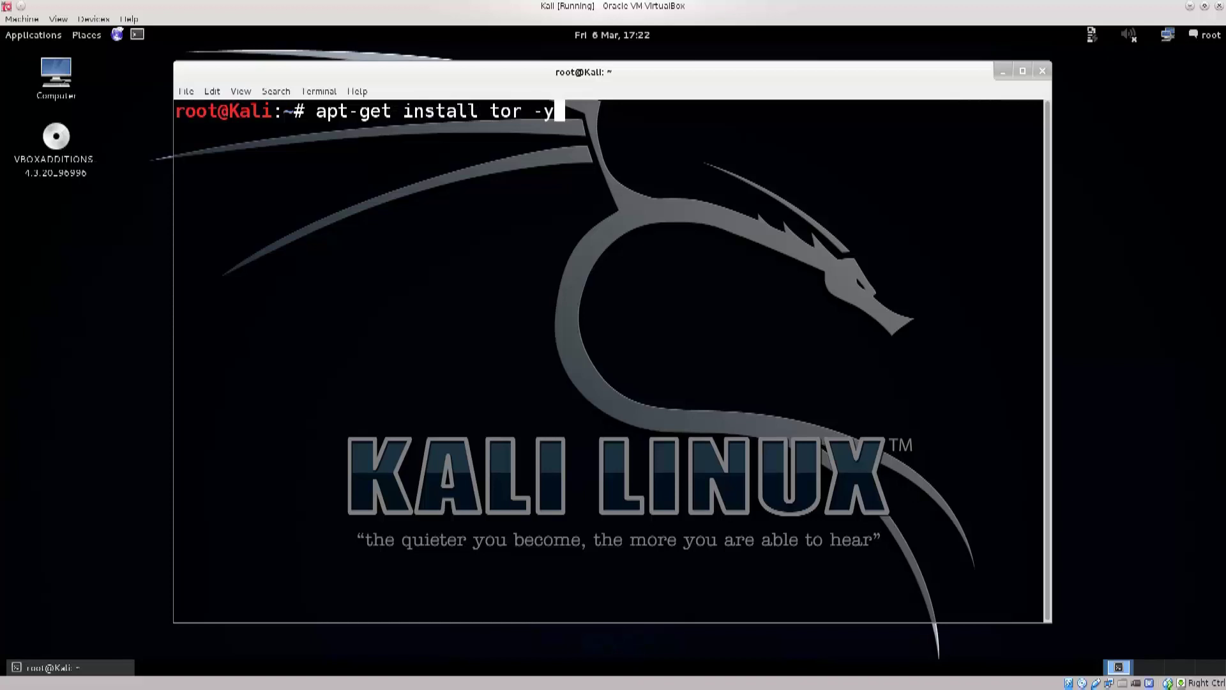
Step: Run the Tor install and highlight the 'tor is already the newest version' message
{"action": "key", "text": "Return"}
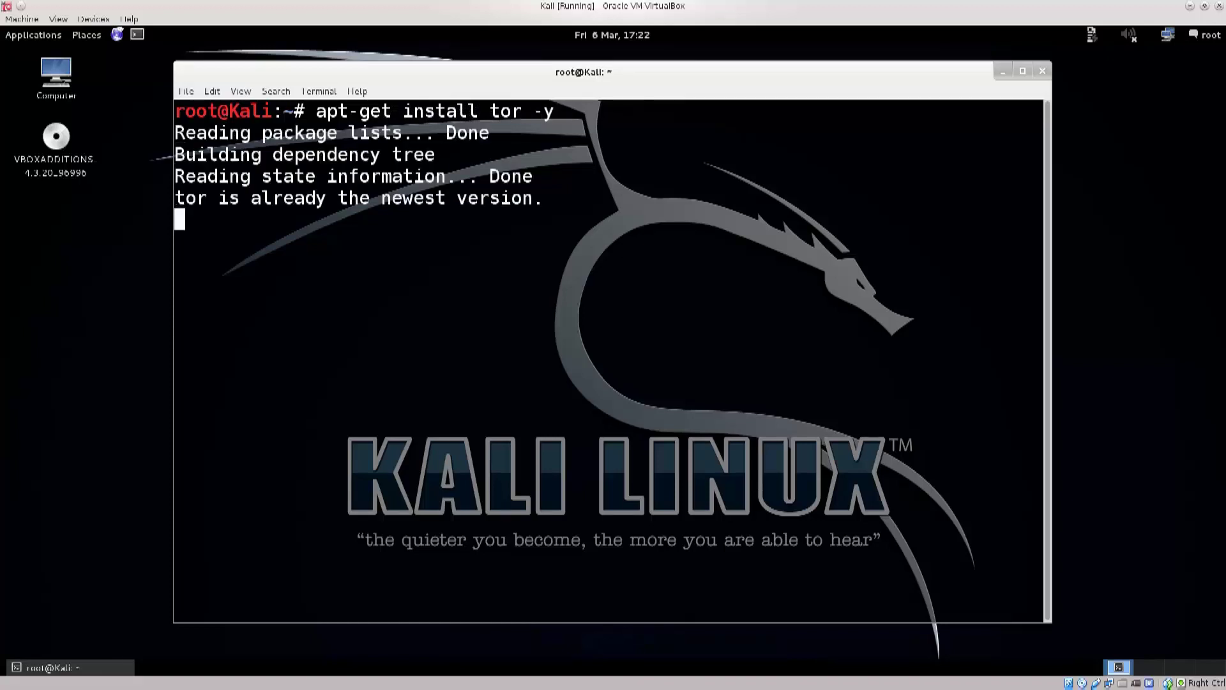
{"action": "left_click_drag", "start_coordinate": [1041, 112], "coordinate": [308, 112]}
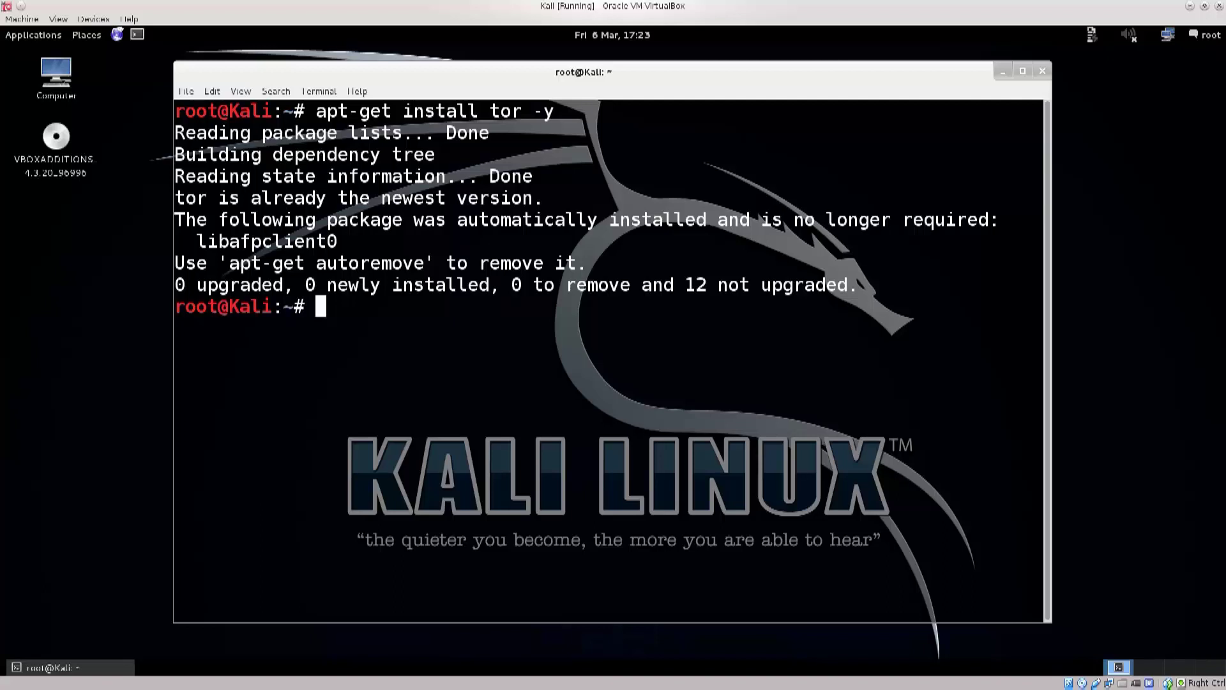
{"action": "left_click_drag", "start_coordinate": [175, 198], "coordinate": [523, 198]}
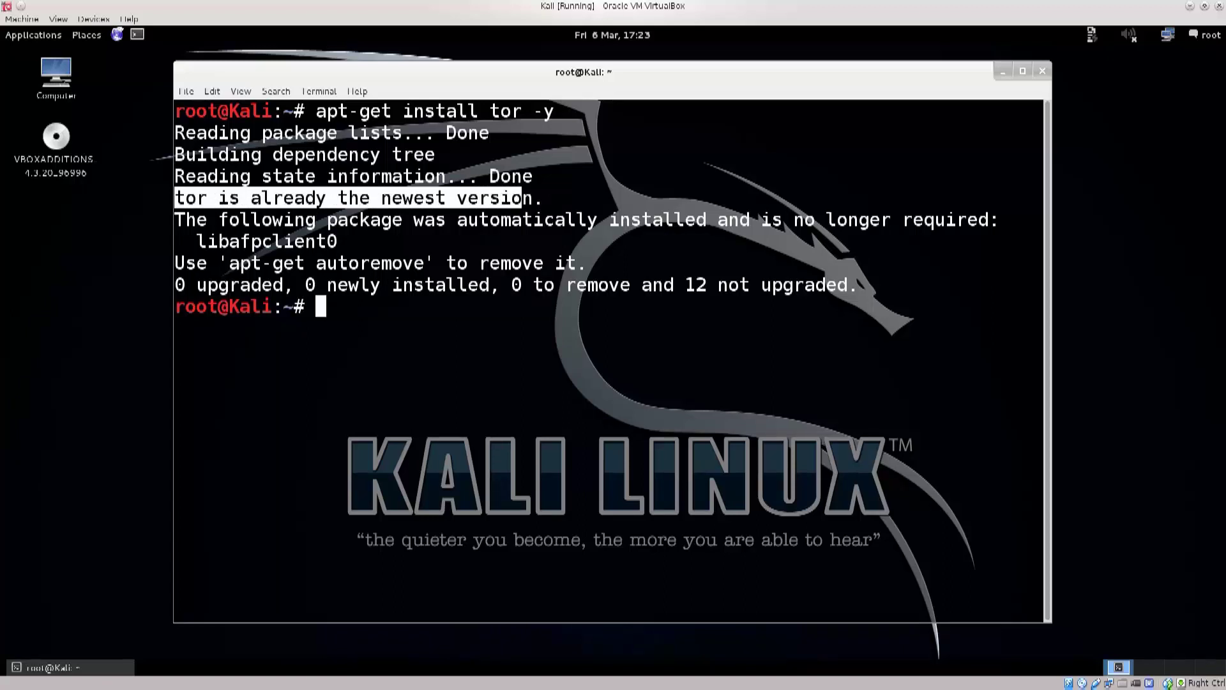
Step: Highlight the apt-get install tor -y command and its -y option, then clear the screen
{"action": "left_click_drag", "start_coordinate": [316, 111], "coordinate": [435, 111]}
{"action": "left_click", "coordinate": [435, 112]}
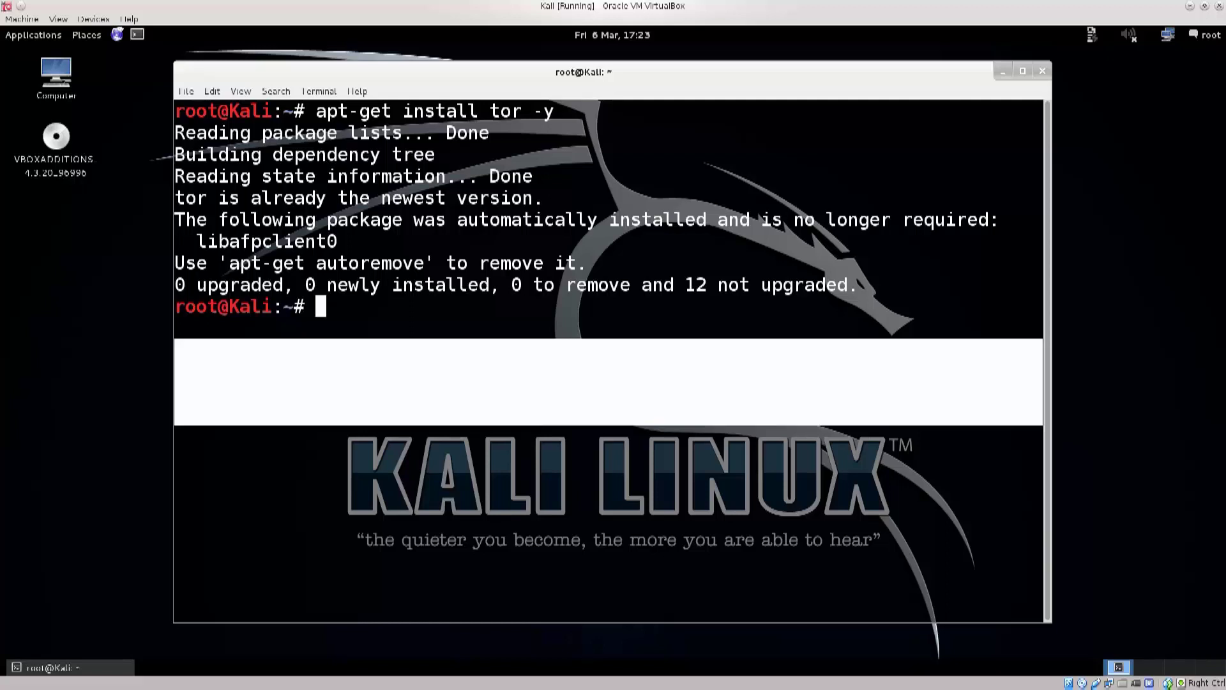
{"action": "left_click_drag", "start_coordinate": [316, 111], "coordinate": [555, 111]}
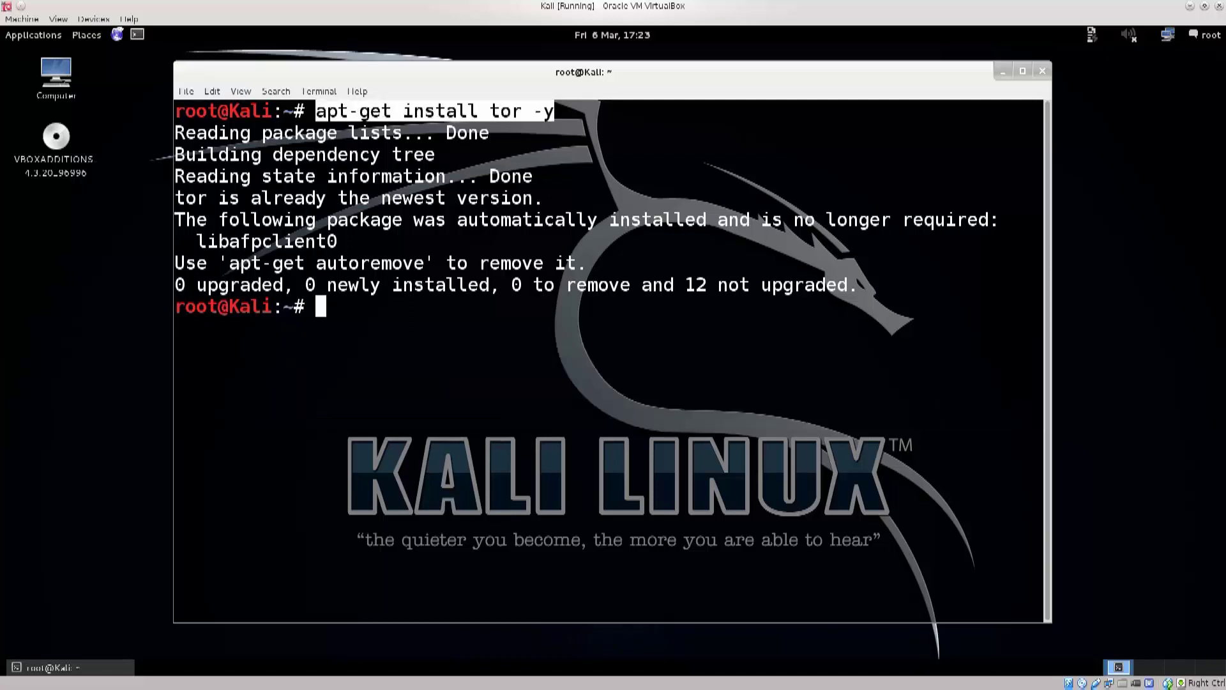
{"action": "left_click", "coordinate": [534, 111]}
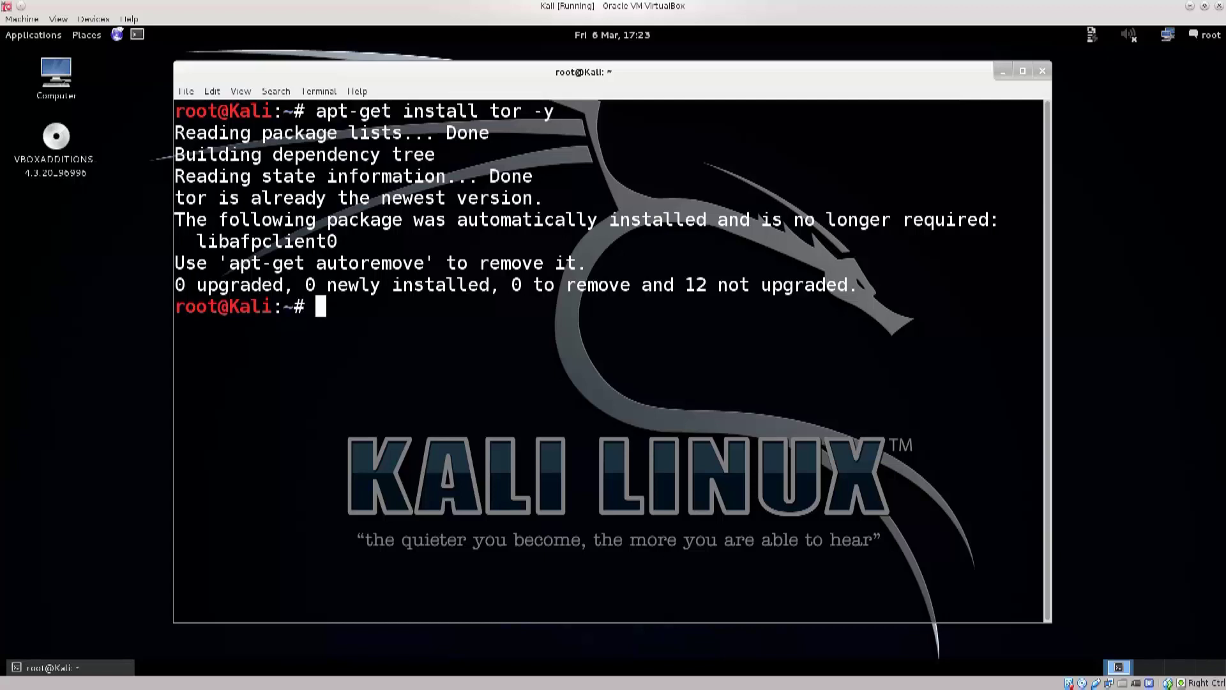
{"action": "left_click_drag", "start_coordinate": [534, 111], "coordinate": [554, 111]}
{"action": "type", "text": "clear"}
{"action": "key", "text": "Return"}
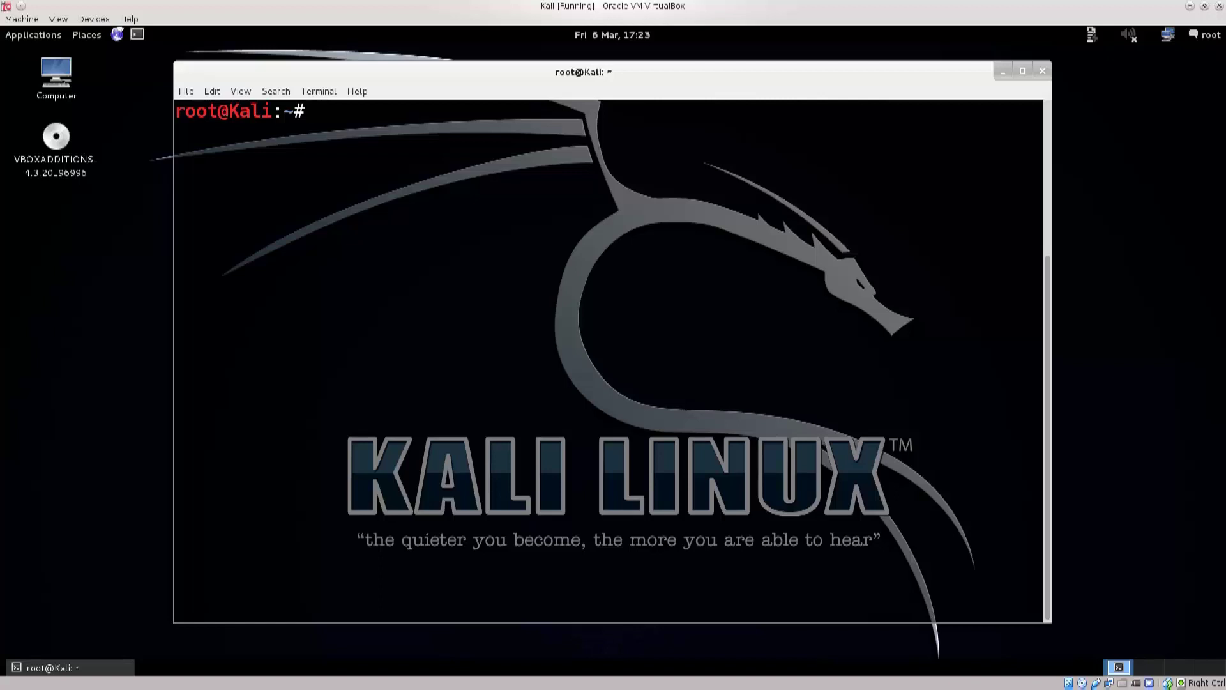
Step: Enter 'adduser test' at the prompt, correcting the mistyped adduse and useradd attempts
{"action": "type", "text": "useradd"}
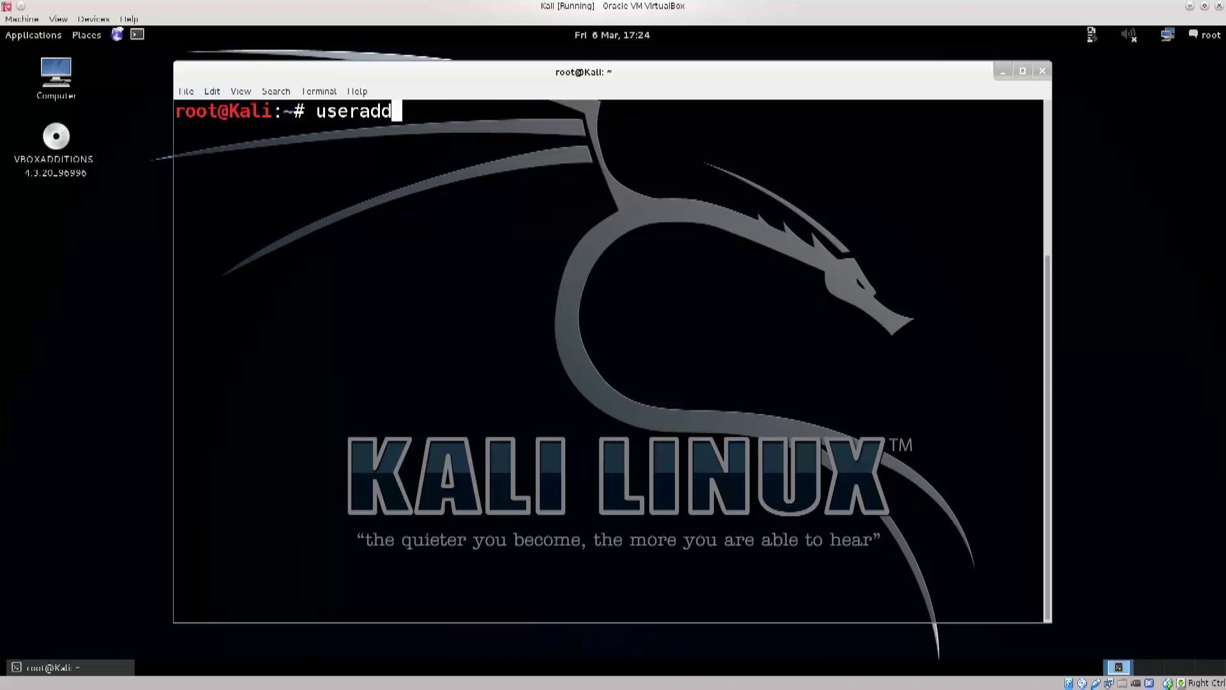
{"action": "key", "text": "BackSpace"}
{"action": "key", "text": "BackSpace"}
{"action": "key", "text": "BackSpace"}
{"action": "key", "text": "BackSpace"}
{"action": "key", "text": "BackSpace"}
{"action": "key", "text": "BackSpace"}
{"action": "key", "text": "BackSpace"}
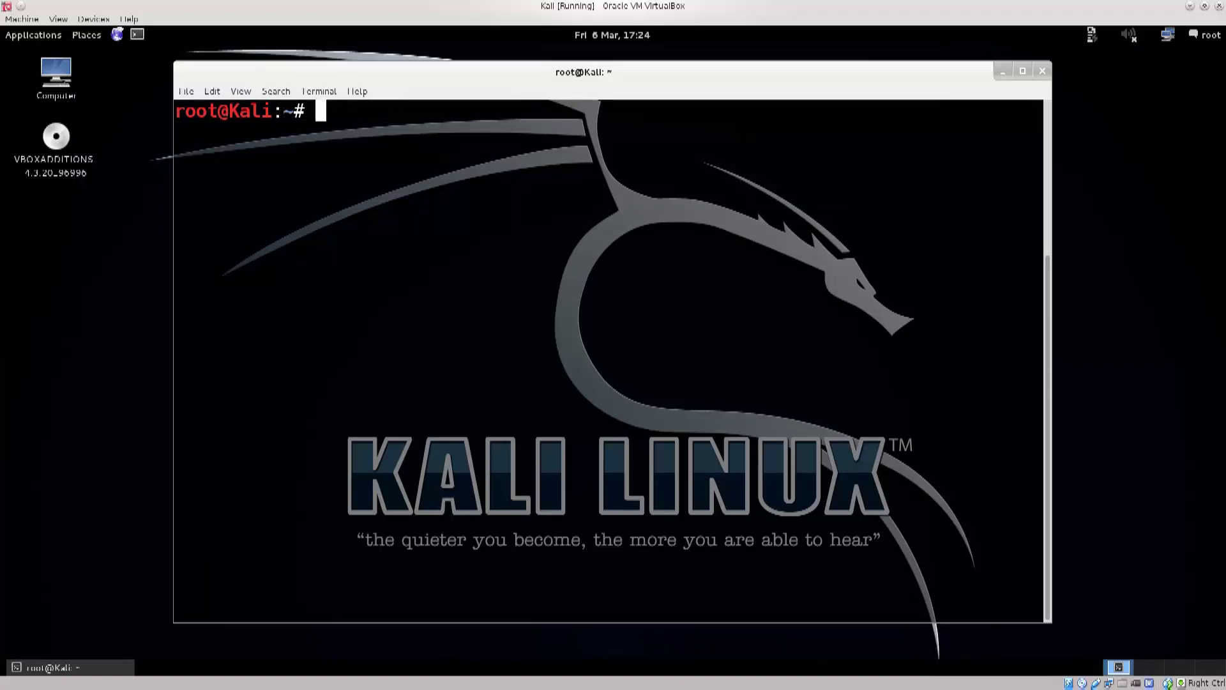
{"action": "type", "text": "adduser"}
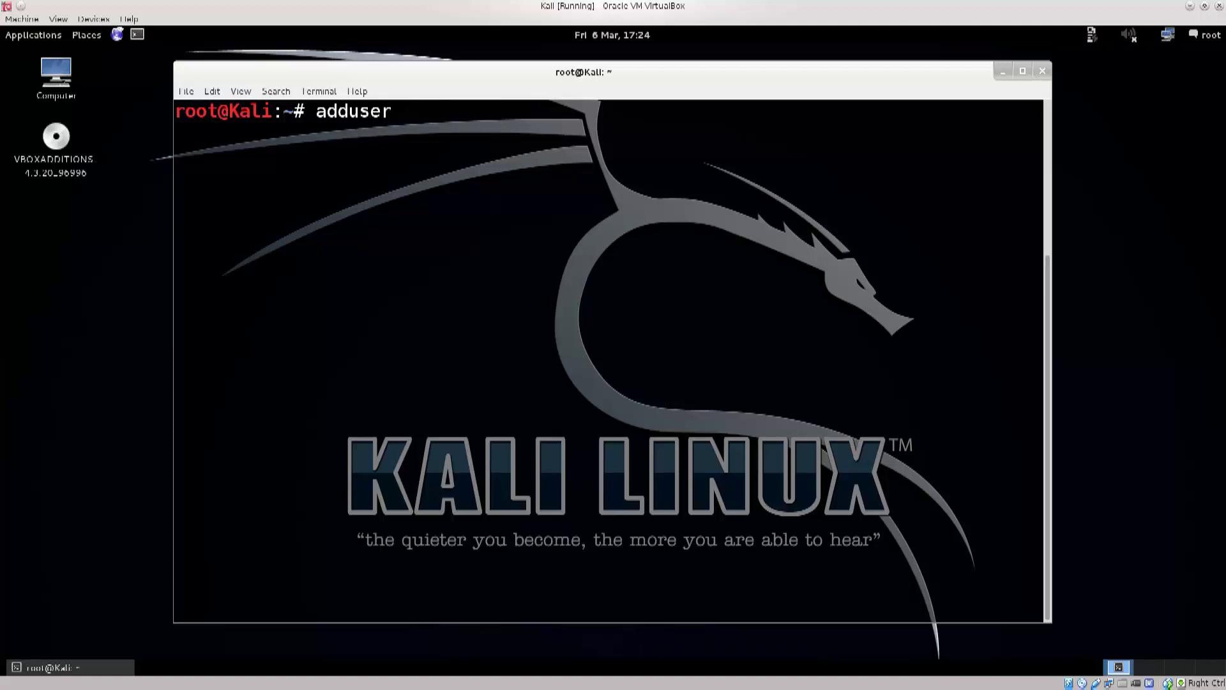
{"action": "type", "text": "r"}
{"action": "key", "text": "BackSpace"}
{"action": "type", "text": "test"}
Step: Run adduser test and highlight the new group, new user and /home/test output lines
{"action": "key", "text": "Return"}
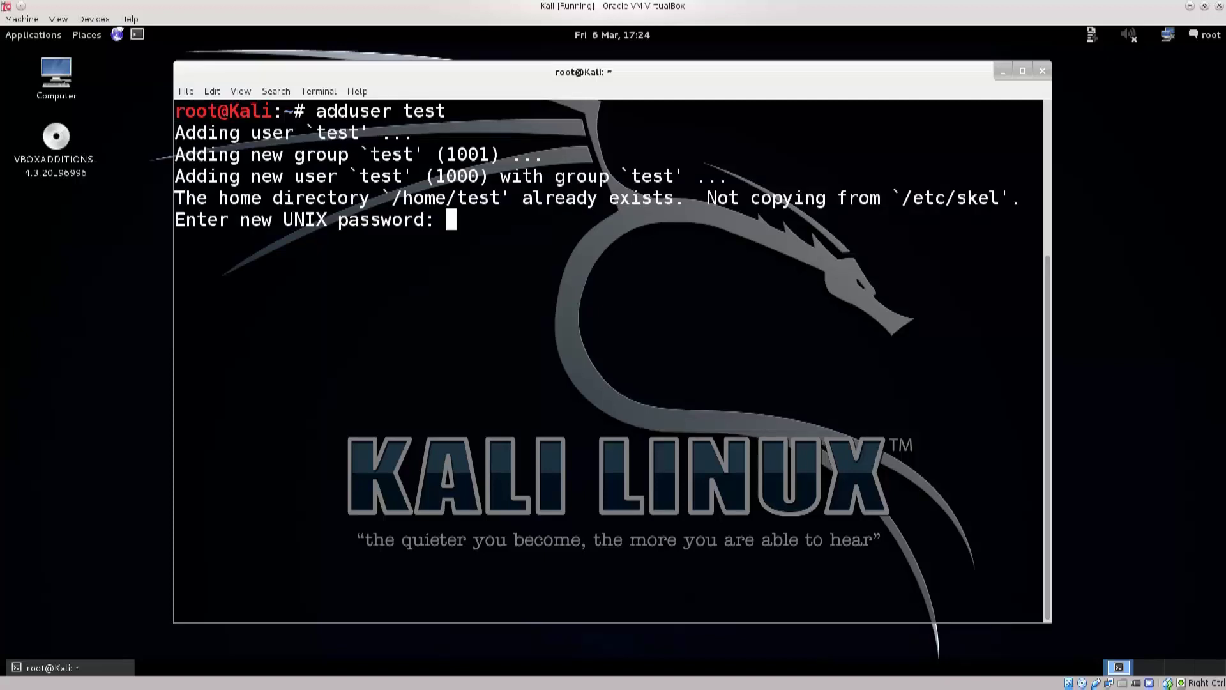
{"action": "left_click_drag", "start_coordinate": [175, 133], "coordinate": [370, 132]}
{"action": "left_click_drag", "start_coordinate": [196, 154], "coordinate": [414, 154]}
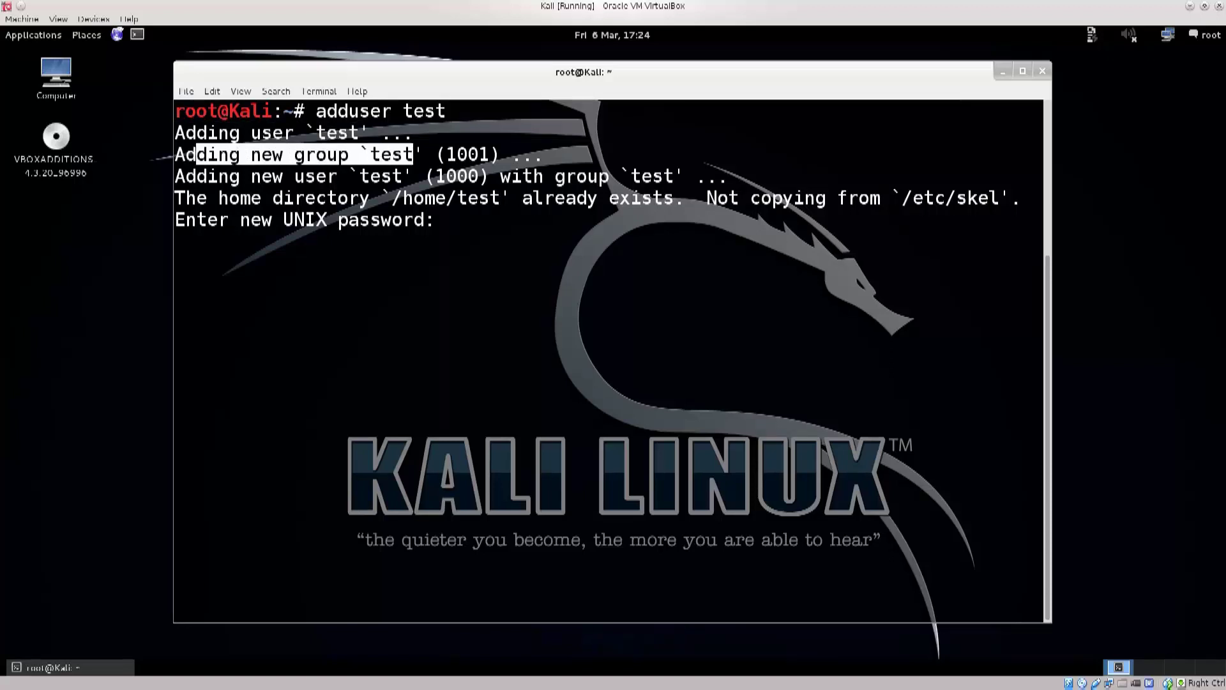
{"action": "left_click_drag", "start_coordinate": [218, 175], "coordinate": [685, 175]}
{"action": "left_click_drag", "start_coordinate": [242, 132], "coordinate": [489, 176]}
{"action": "left_click_drag", "start_coordinate": [197, 197], "coordinate": [674, 197]}
Step: Re-highlight the group test and /home/test notices, then submit the new user's password
{"action": "left_click", "coordinate": [675, 197]}
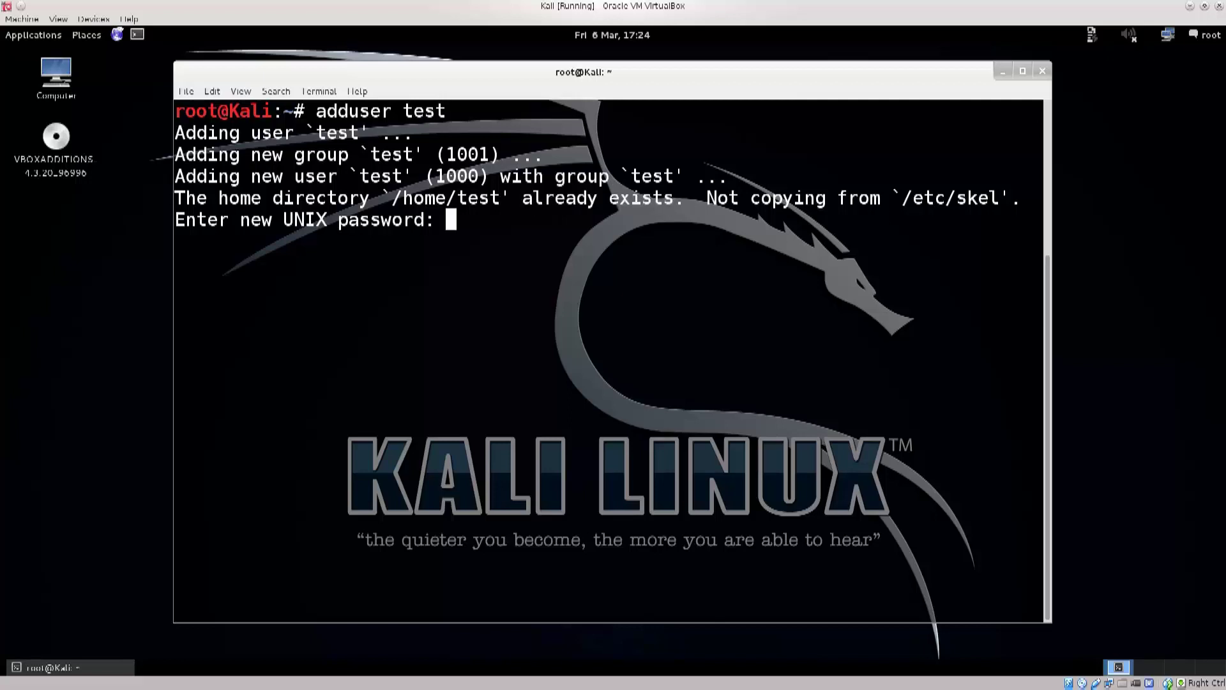
{"action": "left_click_drag", "start_coordinate": [272, 154], "coordinate": [402, 154]}
{"action": "left_click_drag", "start_coordinate": [175, 197], "coordinate": [511, 197]}
{"action": "left_click_drag", "start_coordinate": [445, 198], "coordinate": [501, 198]}
{"action": "key", "text": "Return"}
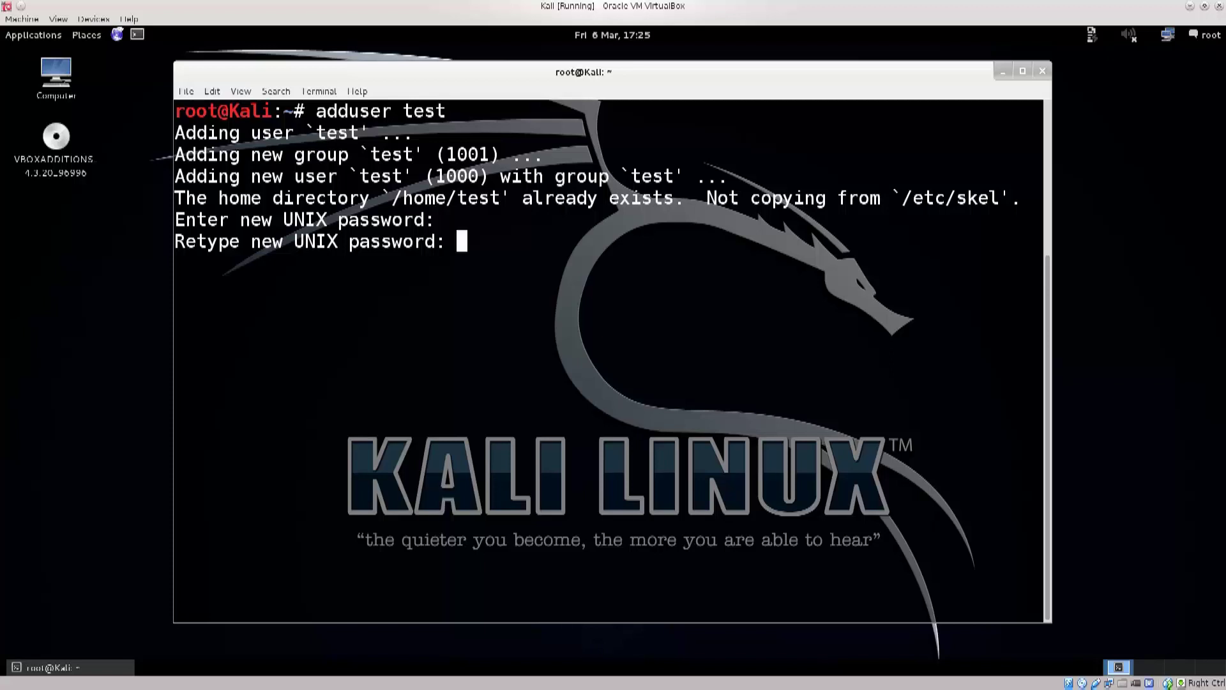
Step: Confirm the password, leave Full Name, Room Number, phones and Other blank, and answer y
{"action": "key", "text": "Return"}
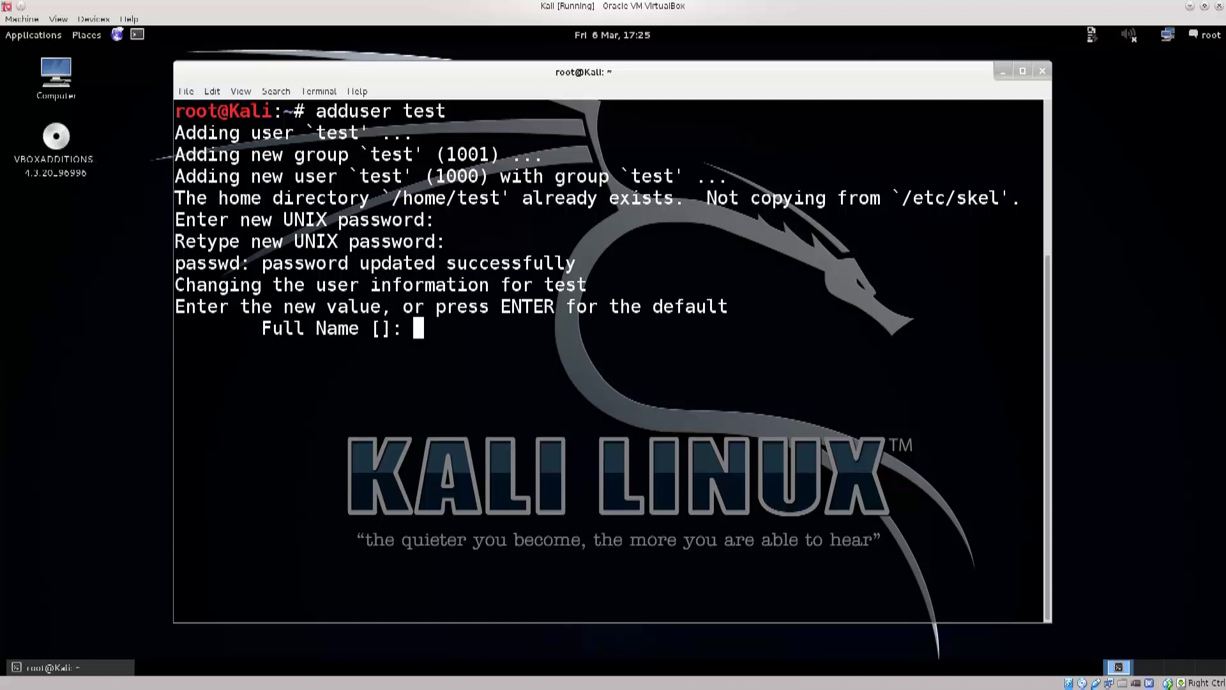
{"action": "key", "text": "Return"}
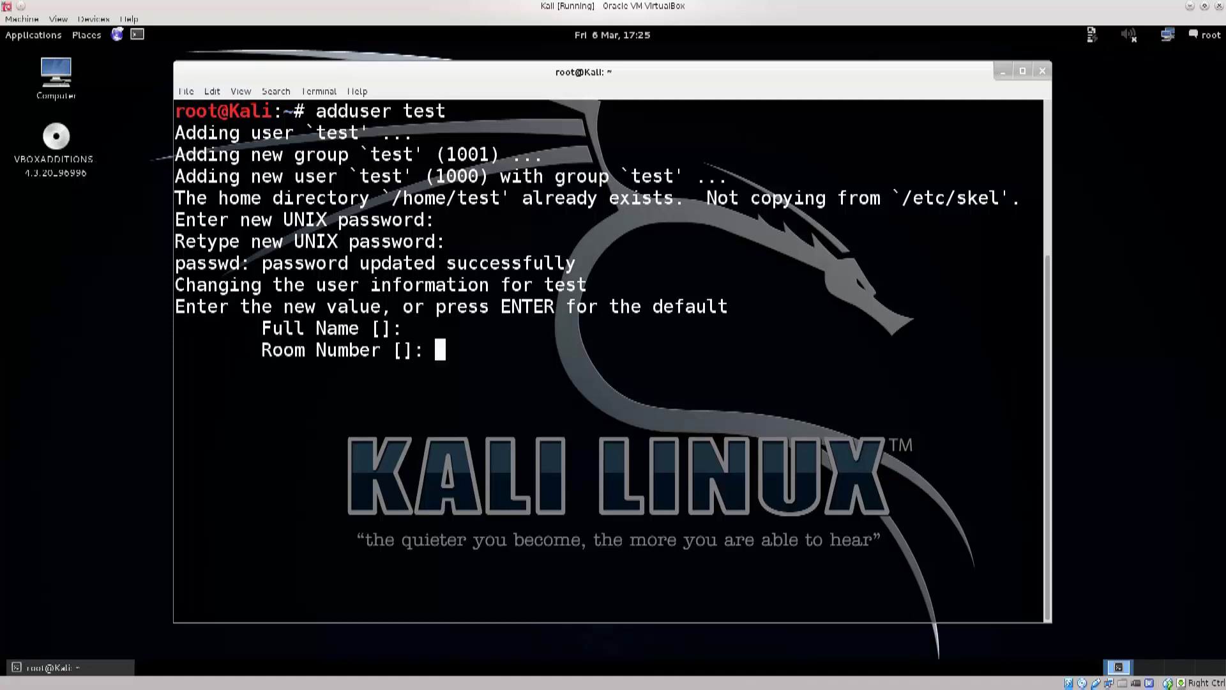
{"action": "key", "text": "Return"}
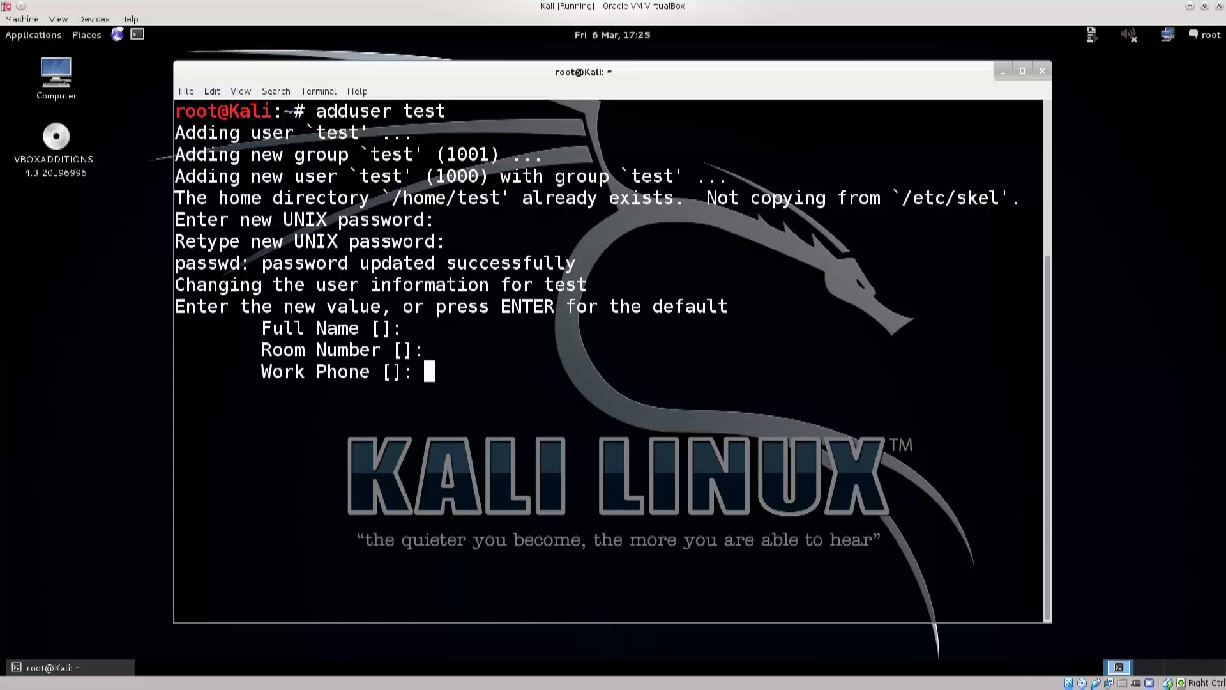
{"action": "key", "text": "Return"}
{"action": "key", "text": "Return"}
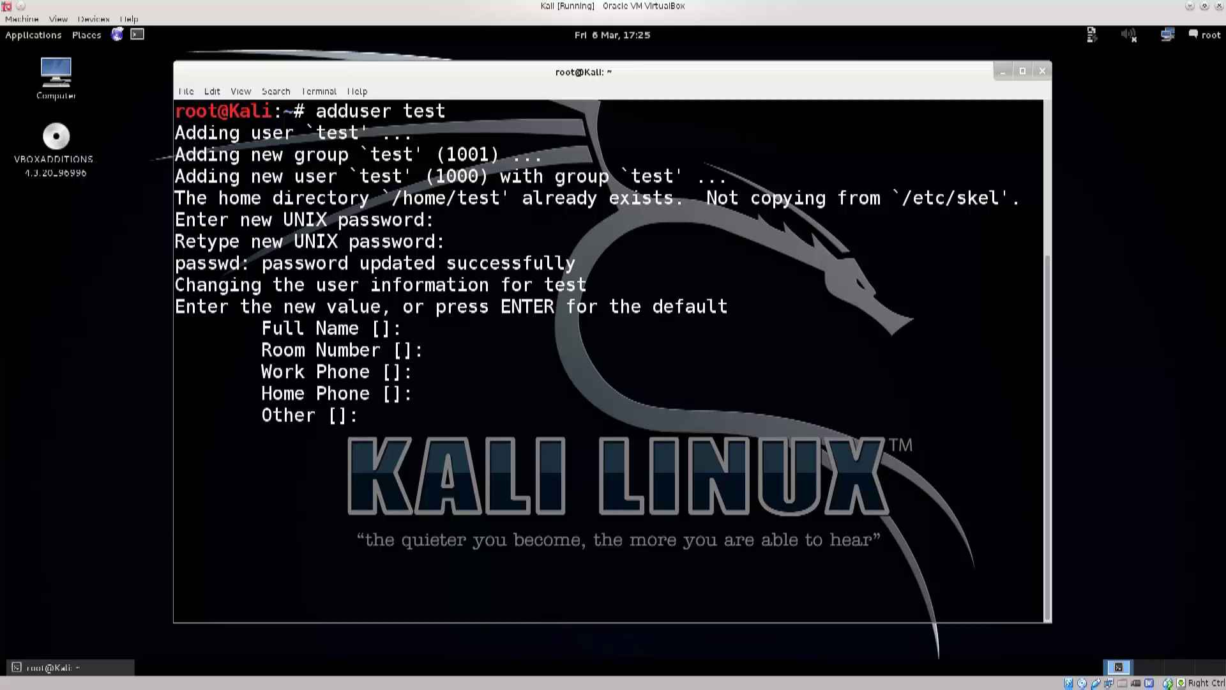
{"action": "key", "text": "Return"}
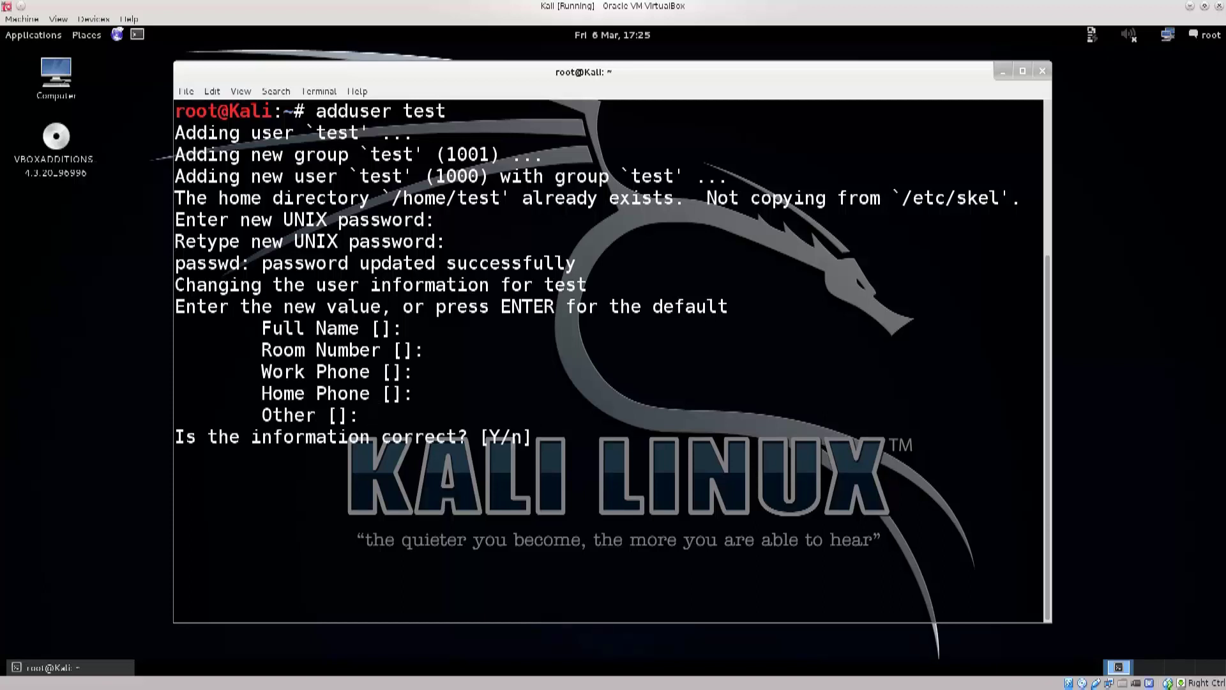
{"action": "type", "text": "y"}
{"action": "key", "text": "Return"}
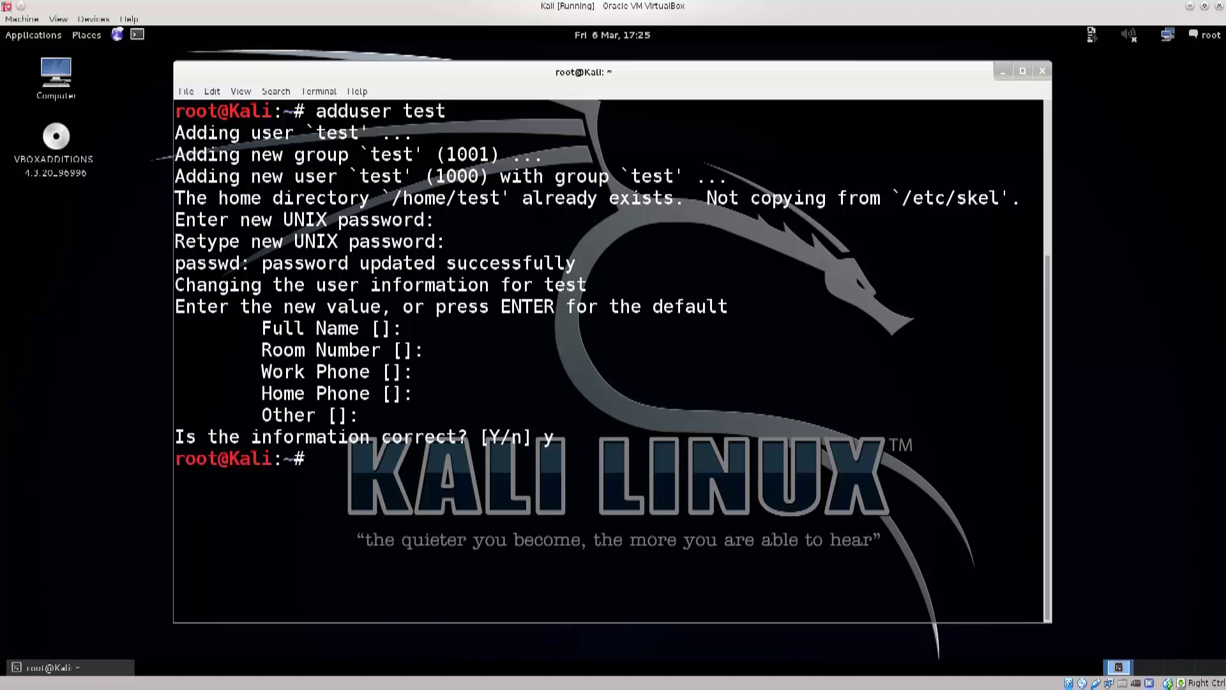